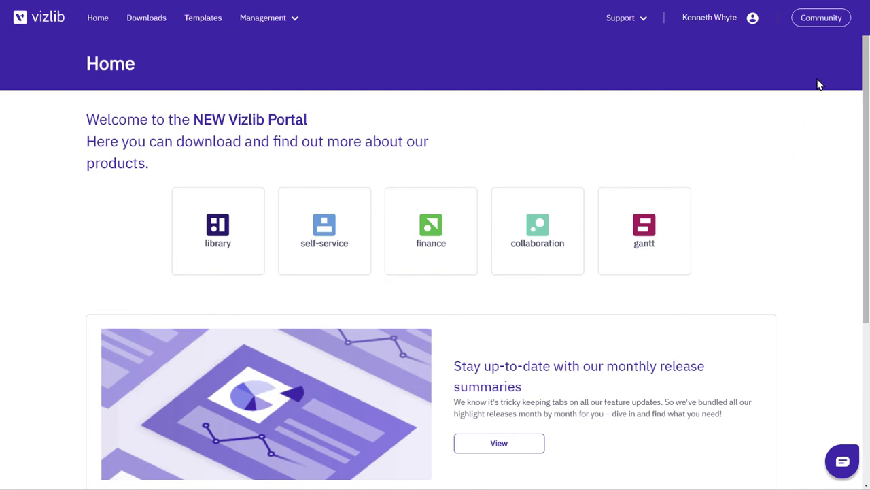
# Search the Vizlib Help Centre for 'Vizlib server' and open the top result
pyautogui.click(819, 19)
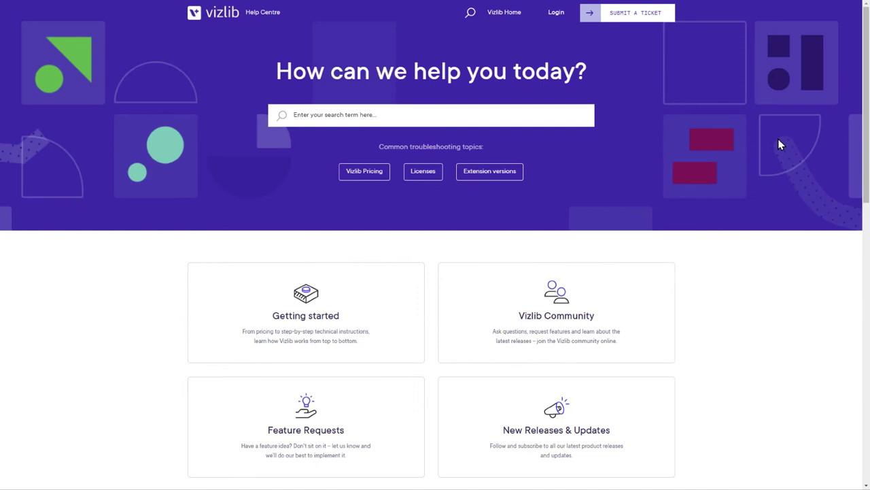
pyautogui.click(383, 115)
pyautogui.write('Viz')
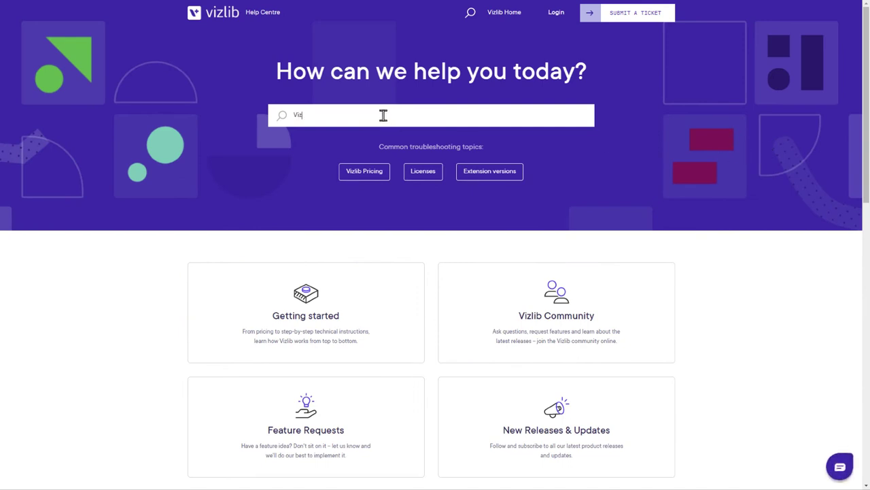
pyautogui.write('lib server')
pyautogui.click(382, 144)
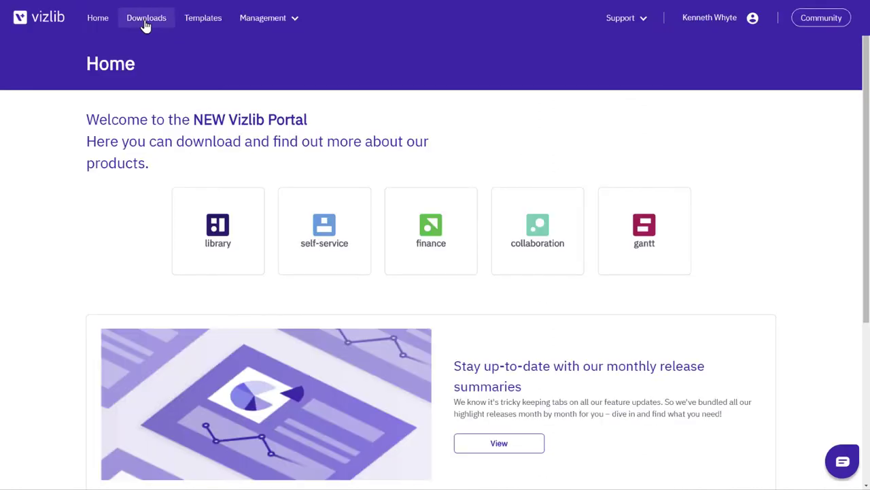
# Download the Vizlib Server installer from Downloads and copy the server license key
pyautogui.click(144, 20)
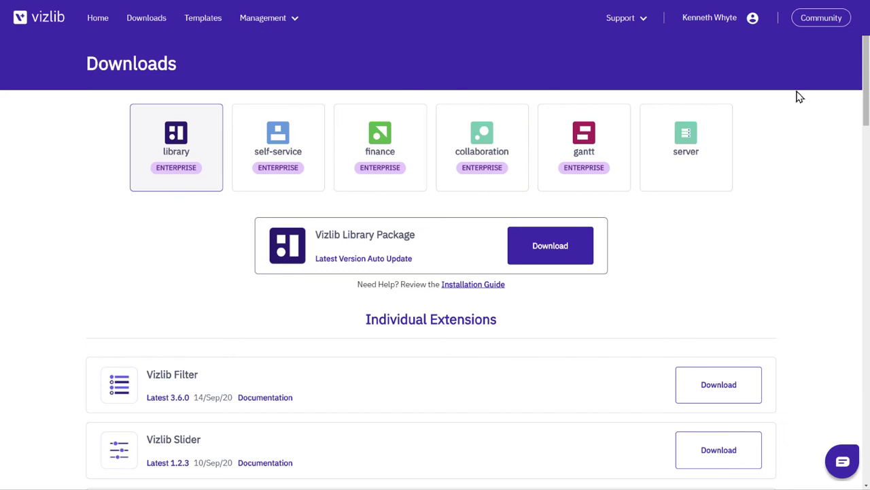
pyautogui.click(712, 141)
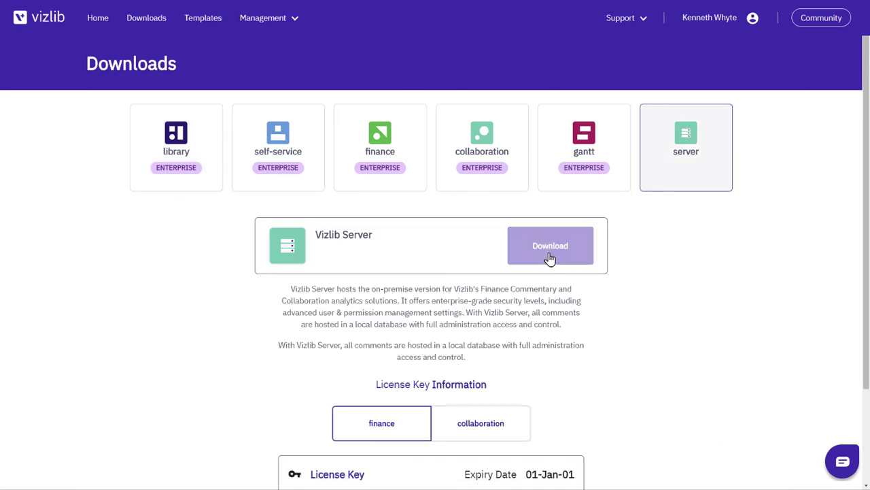
pyautogui.click(511, 257)
pyautogui.click(461, 312)
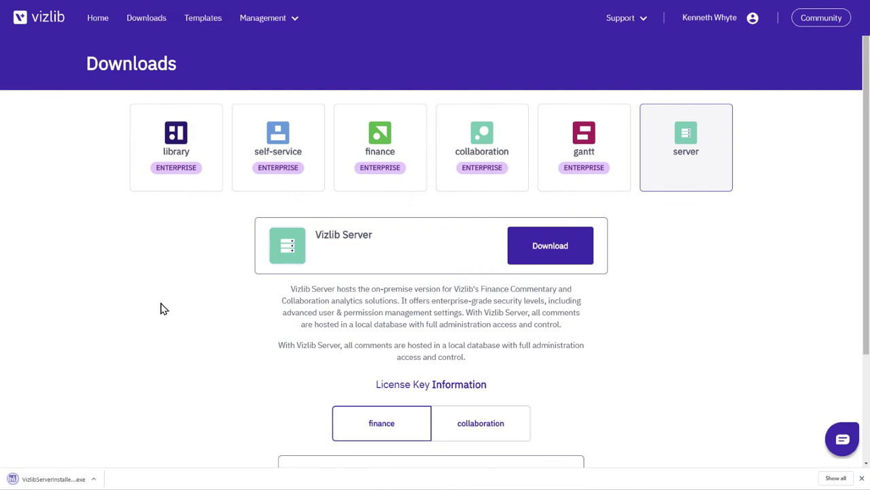
pyautogui.scroll(-3, 162, 307)
pyautogui.click(542, 386)
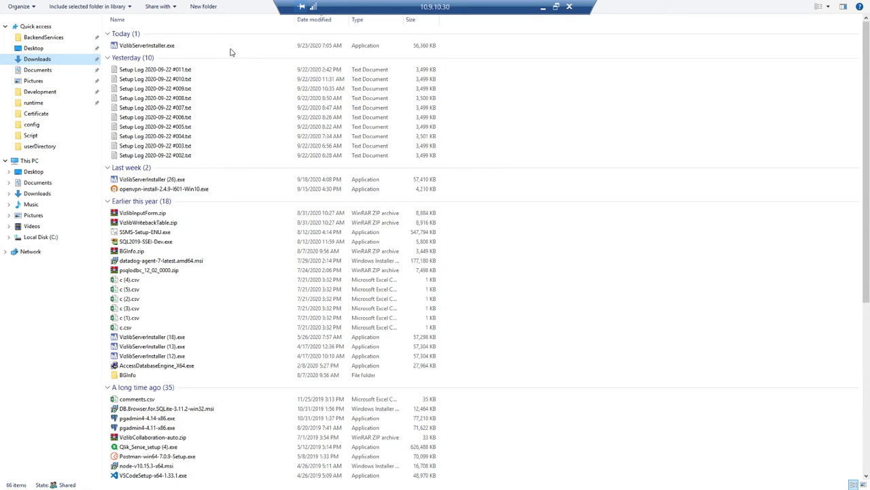
# Run VizlibServerInstaller.exe from the Downloads folder to open the VizlibServer 1.7.1 setup wizard
pyautogui.doubleClick(149, 46)
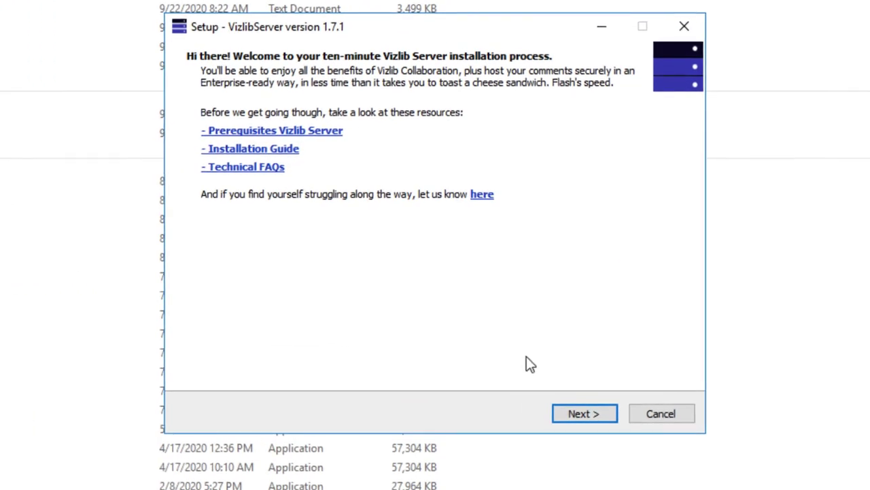
# Pass the welcome page and accept the license agreement to reach the console credentials page
pyautogui.click(586, 414)
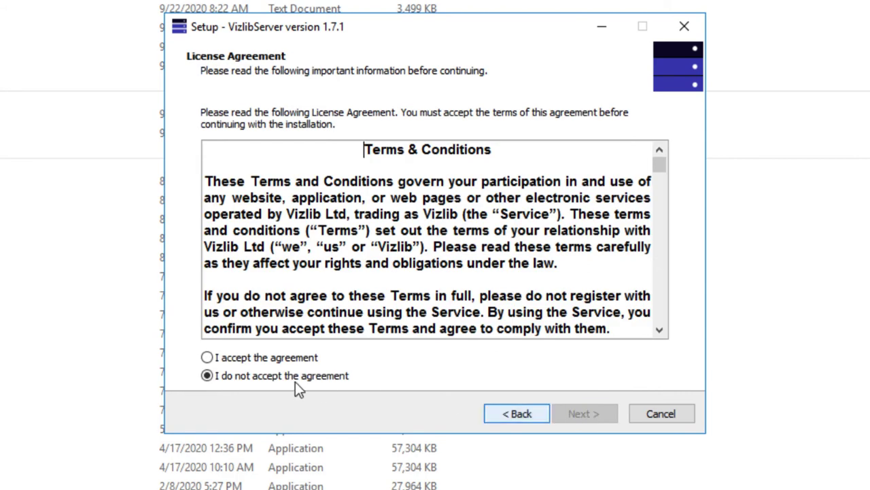
pyautogui.click(221, 357)
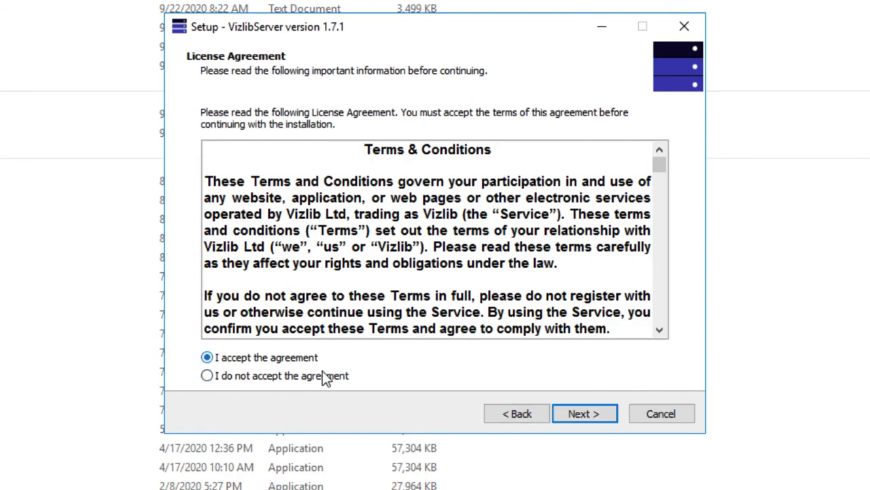
pyautogui.click(585, 413)
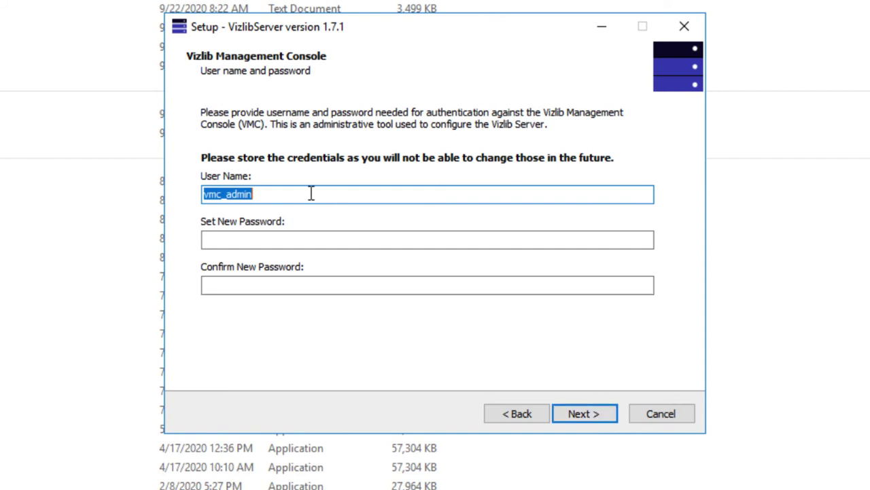
# Set console user name 'test_admin' with a new confirmed password, then continue to Database information
pyautogui.write('test')
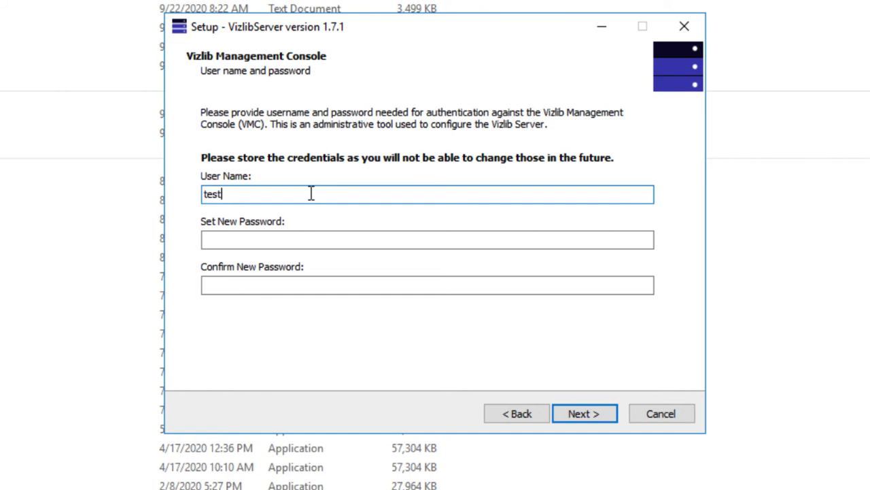
pyautogui.write('_admin')
pyautogui.press('Tab')
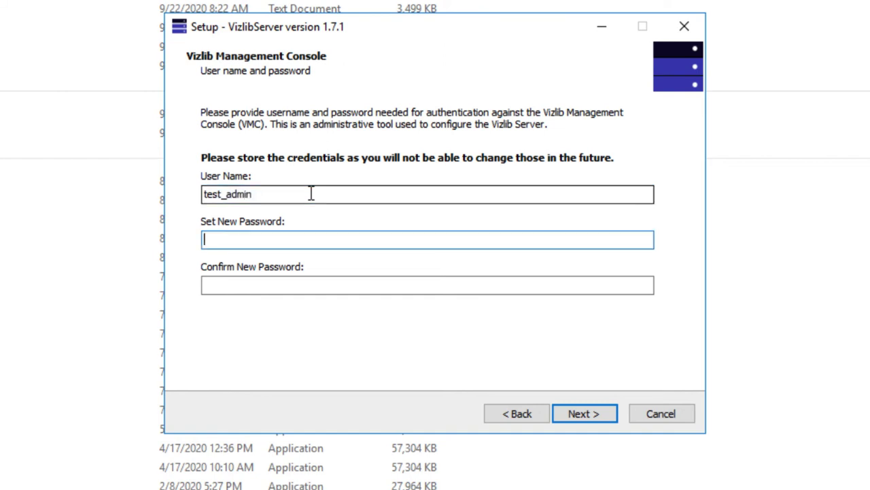
pyautogui.write('••••••••••••')
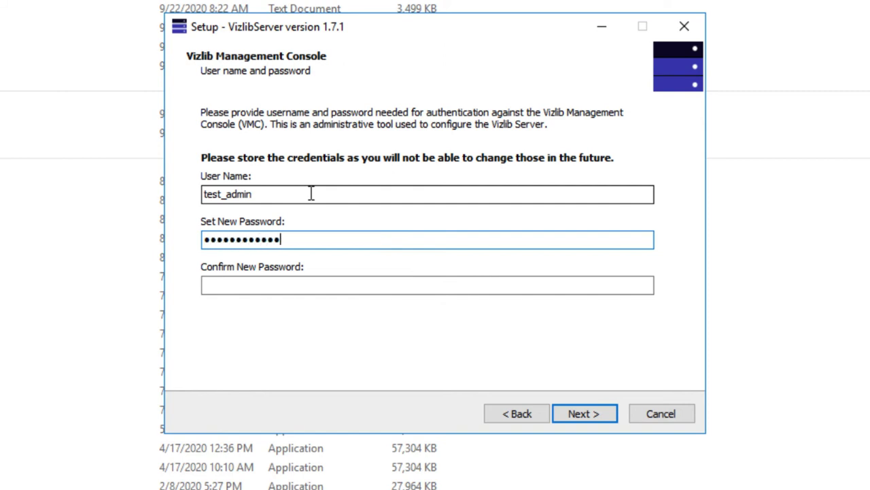
pyautogui.write('•')
pyautogui.click(210, 285)
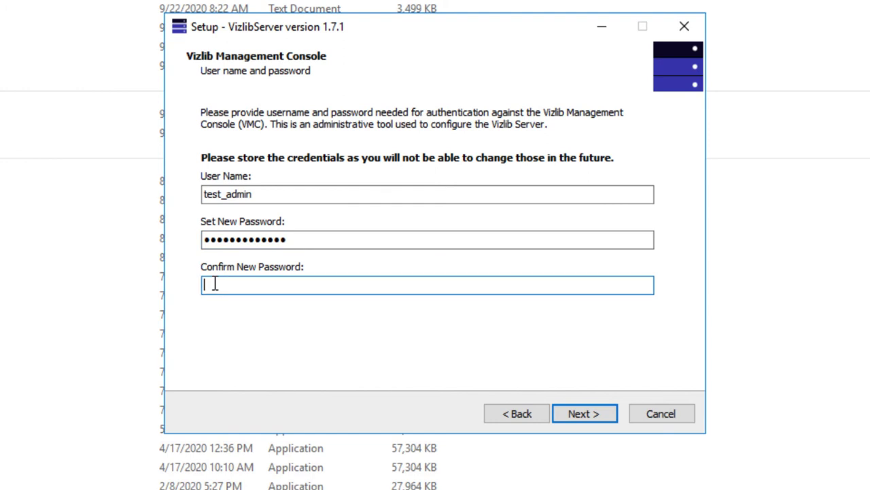
pyautogui.write('•••••••••••••')
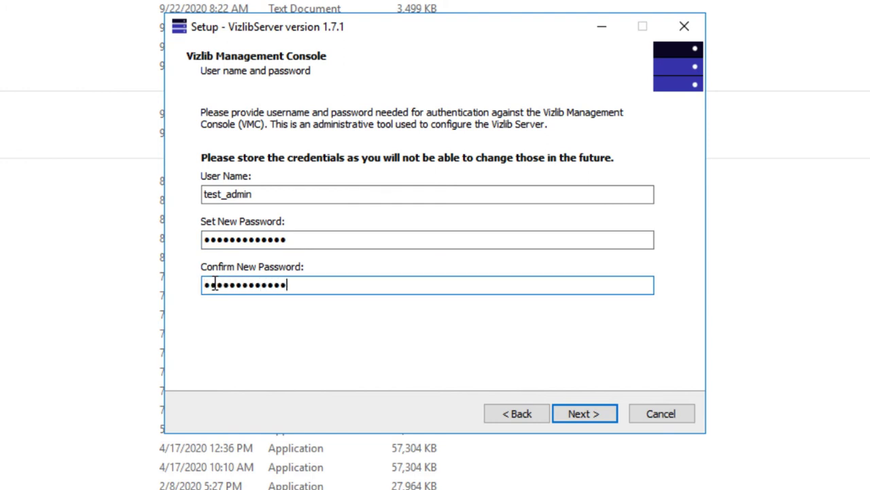
pyautogui.click(580, 417)
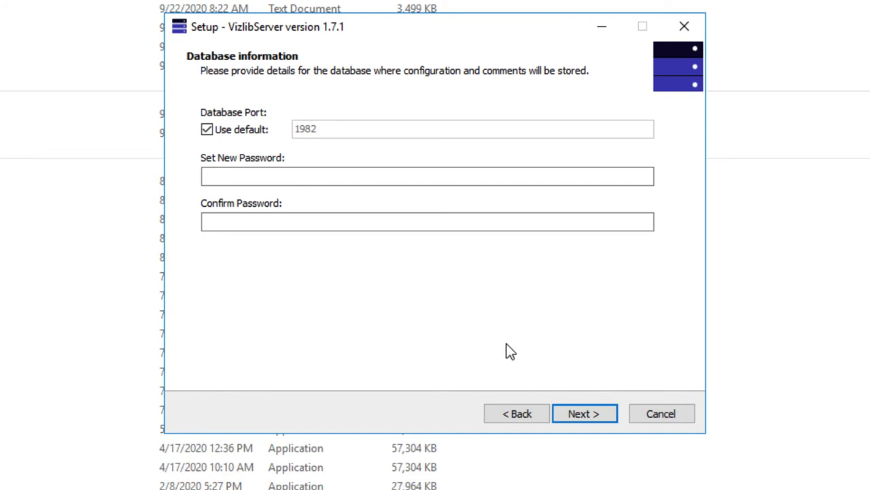
# Keep default port 1982, enter and confirm a database password, and continue to Server Information
pyautogui.click(341, 176)
pyautogui.write('*******')
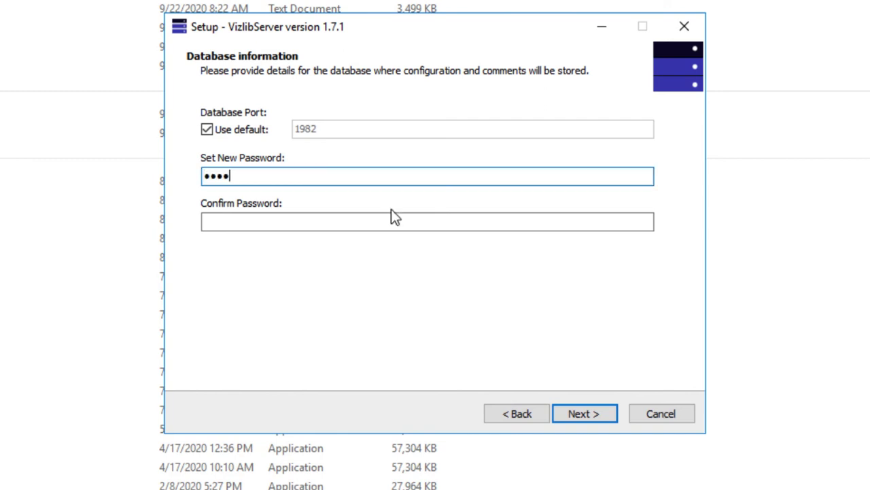
pyautogui.write('****')
pyautogui.press('Tab')
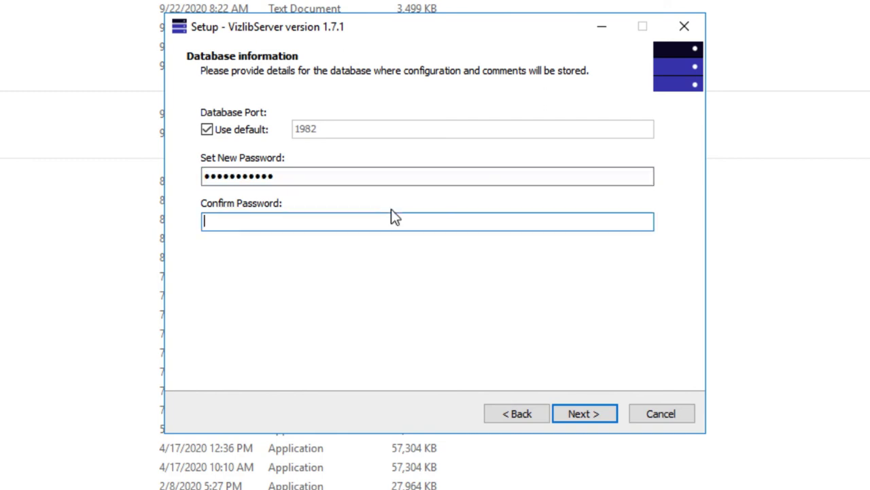
pyautogui.write('***********')
pyautogui.click(585, 414)
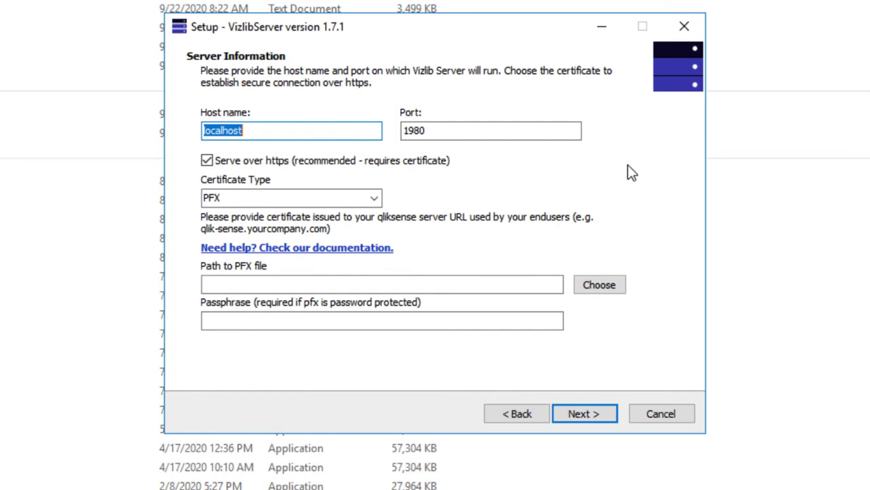
# Replace the localhost host name with host.servername
pyautogui.press('BackSpace')
pyautogui.write('houst')
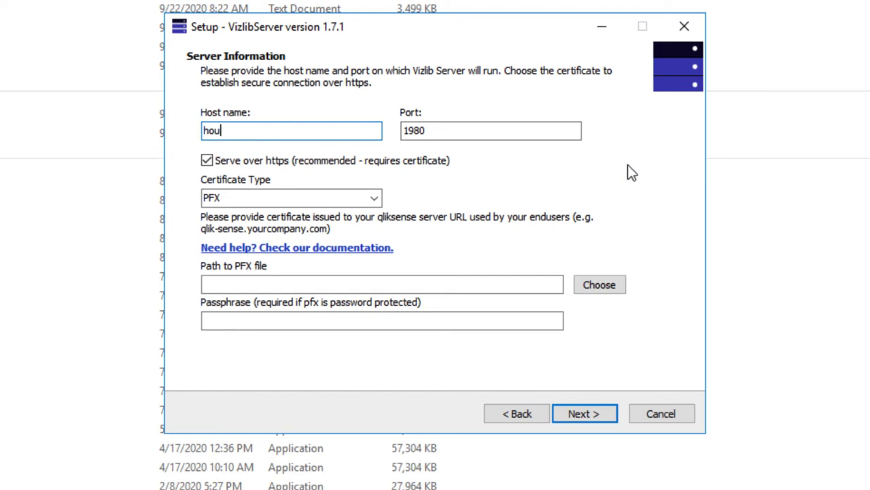
pyautogui.press('BackSpace')
pyautogui.press('BackSpace')
pyautogui.write('st.a')
pyautogui.press('BackSpace')
pyautogui.write('servername')
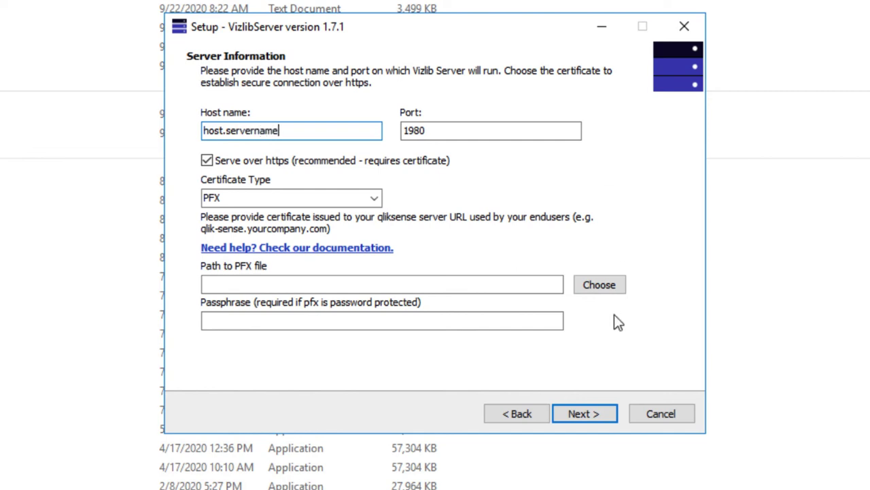
# Choose certificate_for_the_server.pfx as the HTTPS certificate and continue to Ready to Install
pyautogui.click(602, 290)
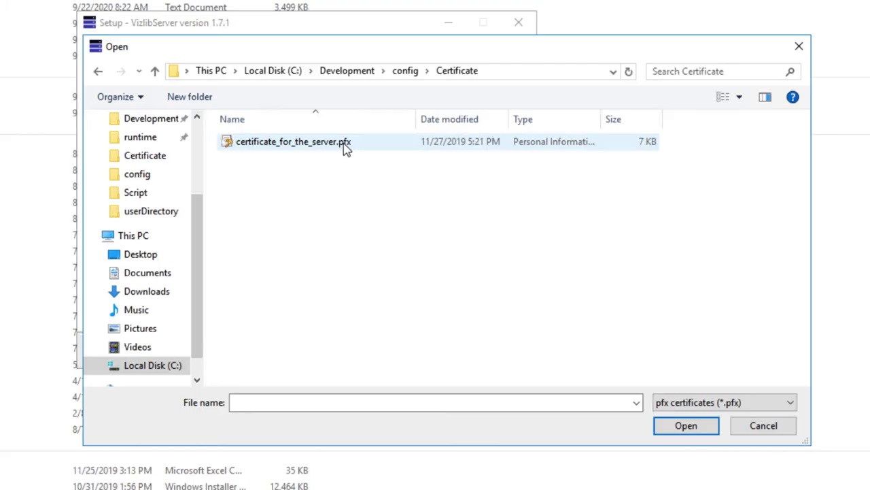
pyautogui.click(319, 145)
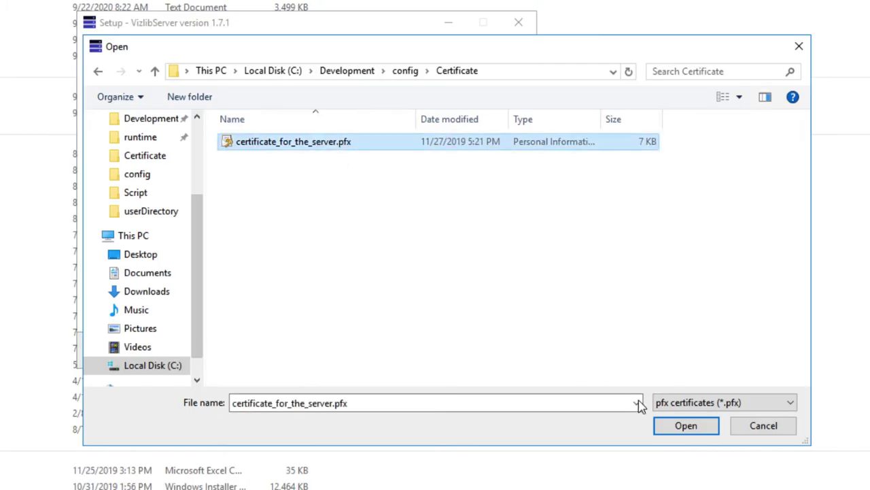
pyautogui.click(686, 427)
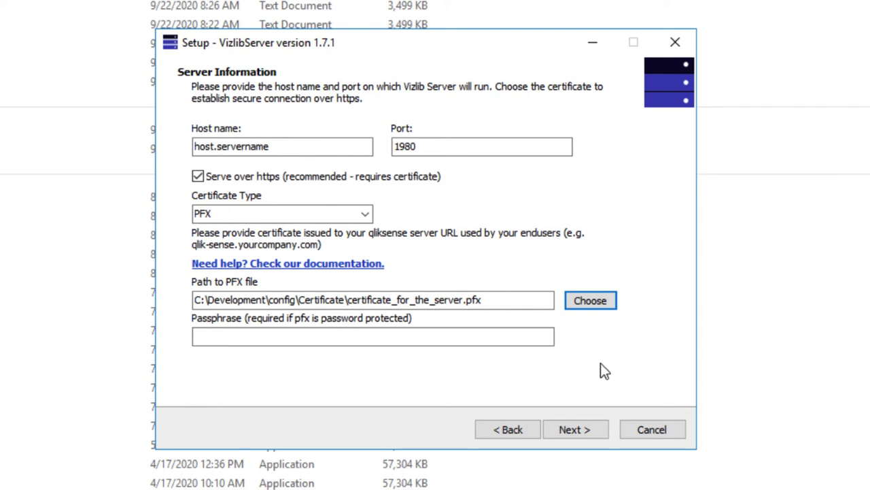
pyautogui.click(574, 429)
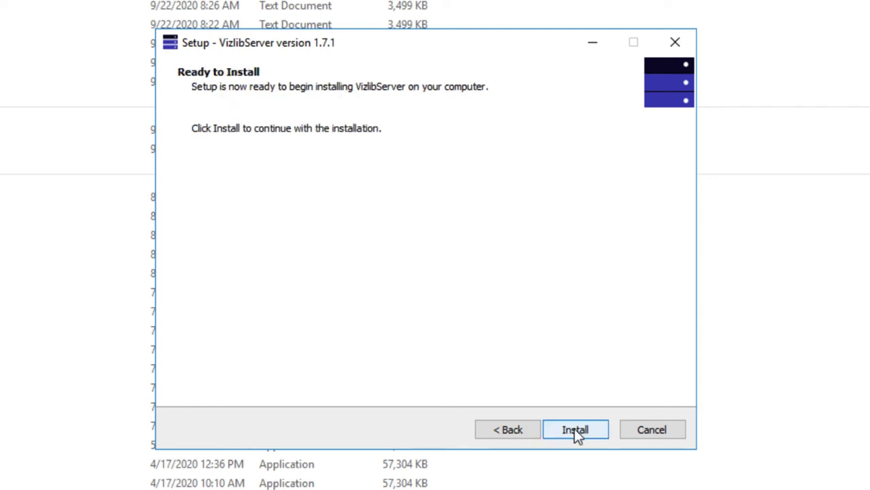
# Install VizlibServer and finish the wizard, bringing up the Management Console login page
pyautogui.click(575, 429)
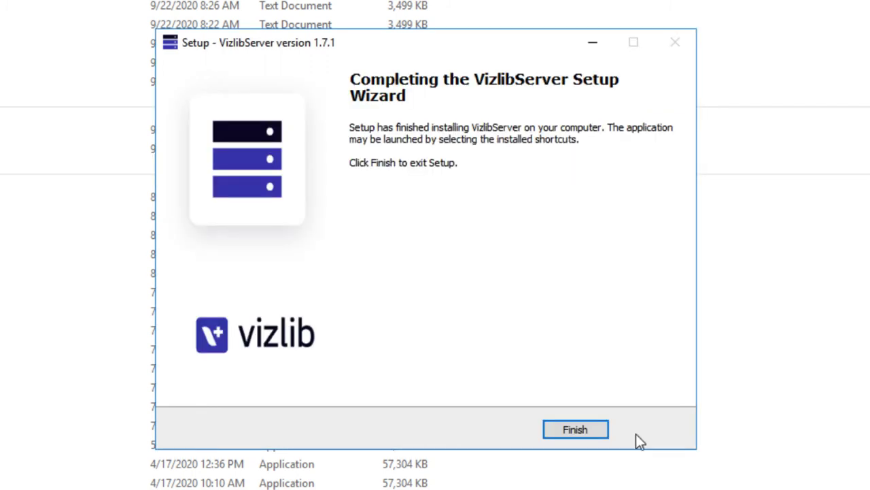
pyautogui.click(573, 430)
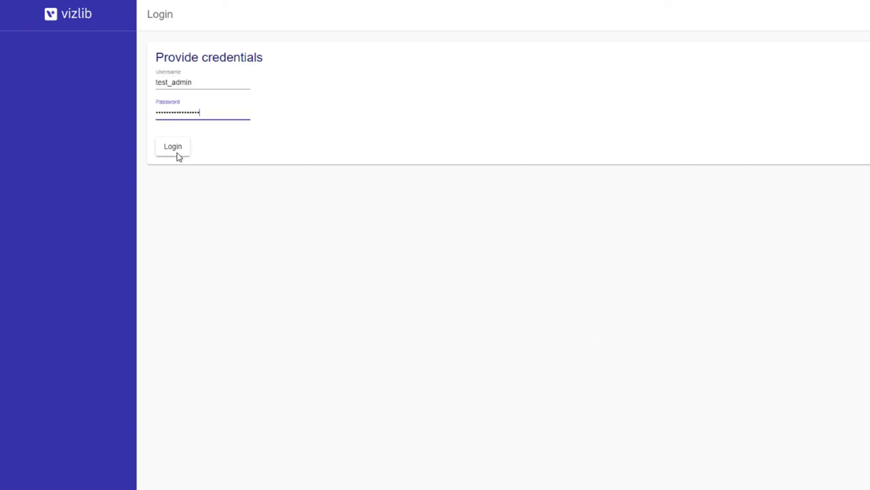
# Log in and paste the copied license into New License, then update the license
pyautogui.click(174, 147)
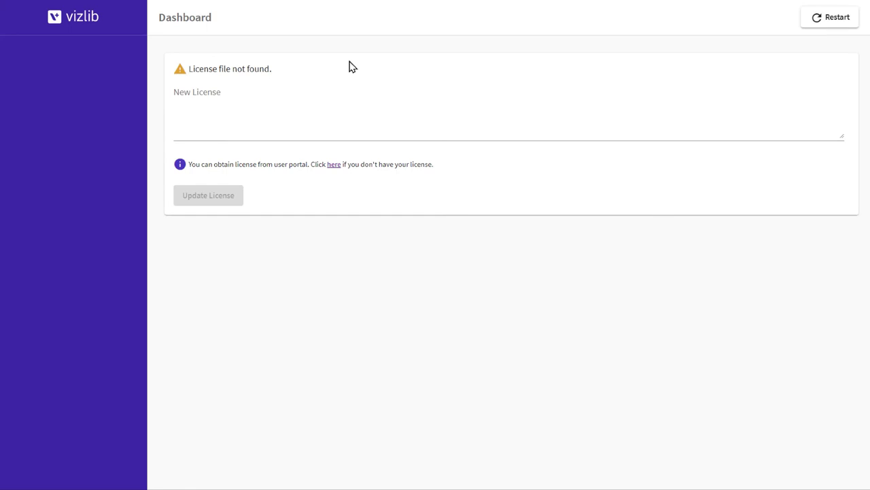
pyautogui.click(196, 133)
pyautogui.hotkey('ctrl', 'v')
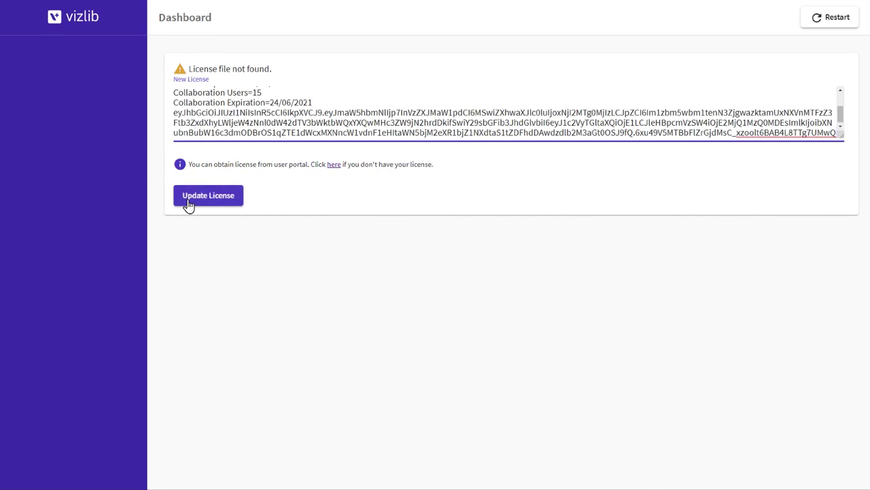
pyautogui.click(187, 204)
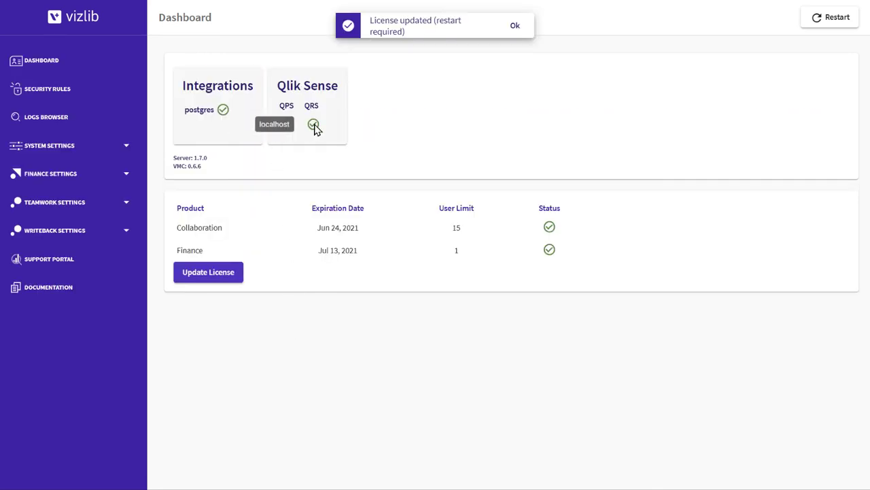
# Open the Server page under System Settings in the Management Console sidebar
pyautogui.moveTo(551, 231)
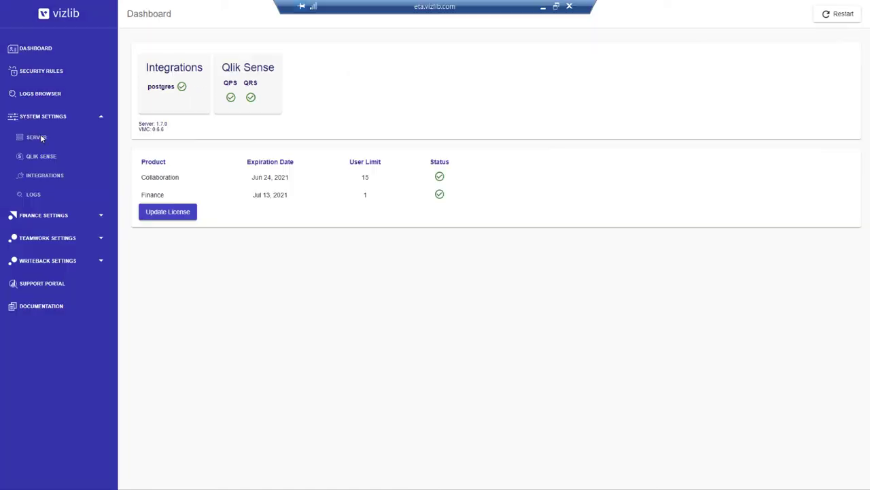
pyautogui.click(41, 138)
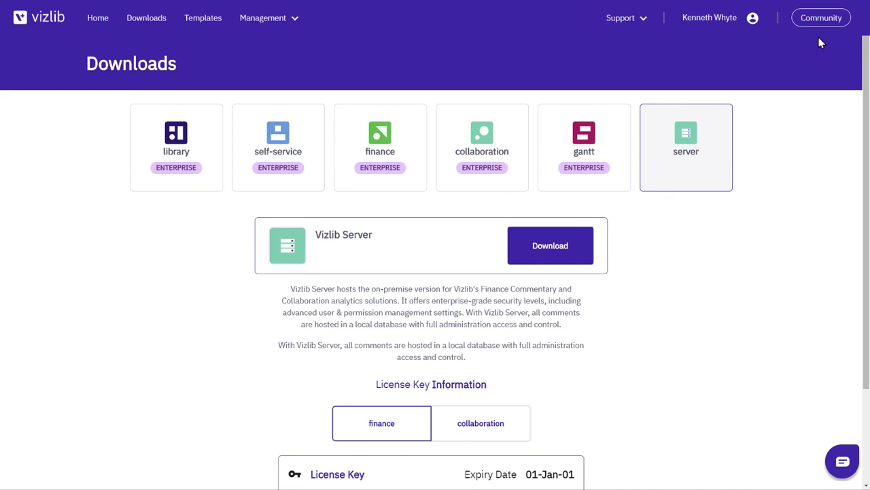
# Search Community for 'vizlib server', open the Prerequisites article, and start a Technical Support Issues chat
pyautogui.click(819, 20)
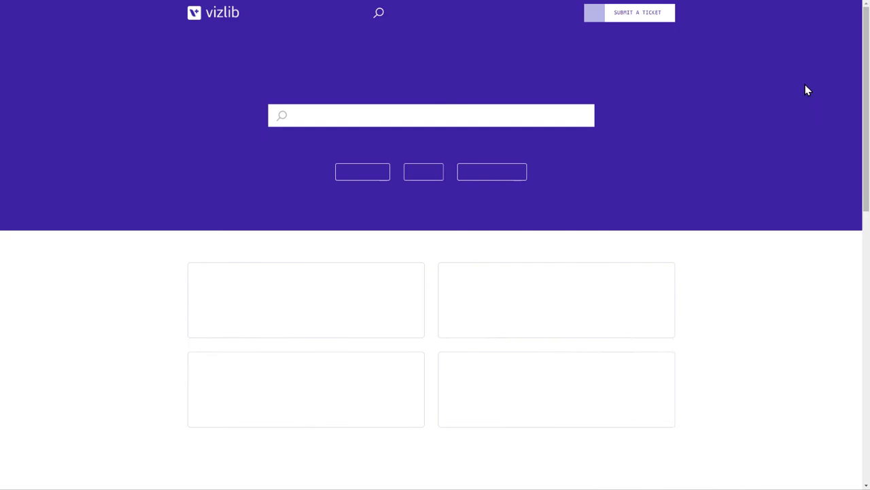
pyautogui.click(465, 115)
pyautogui.write('vizlib server')
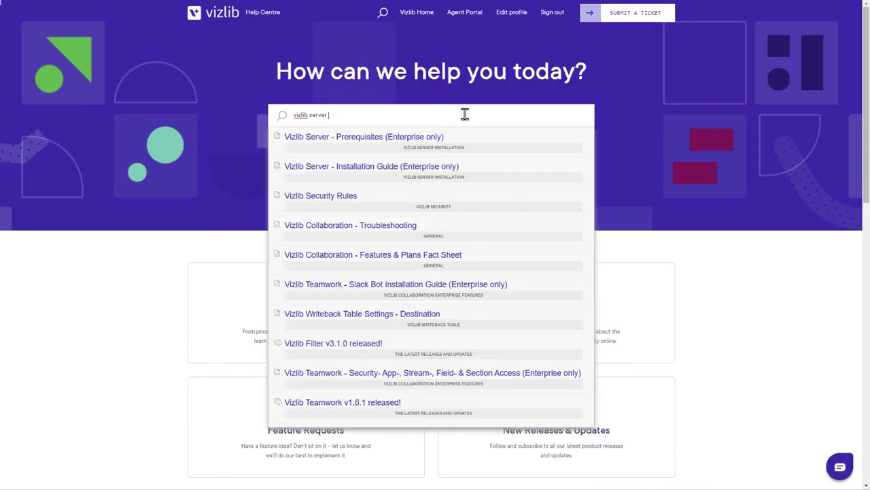
pyautogui.click(408, 178)
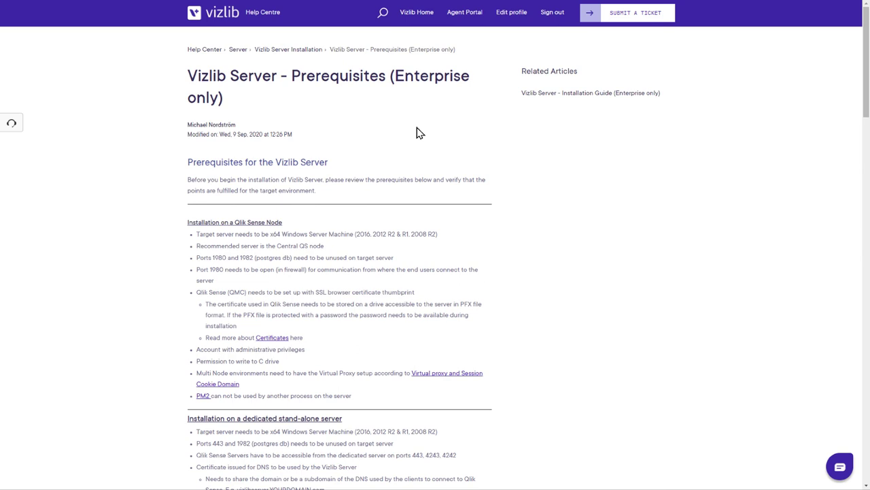
pyautogui.click(839, 472)
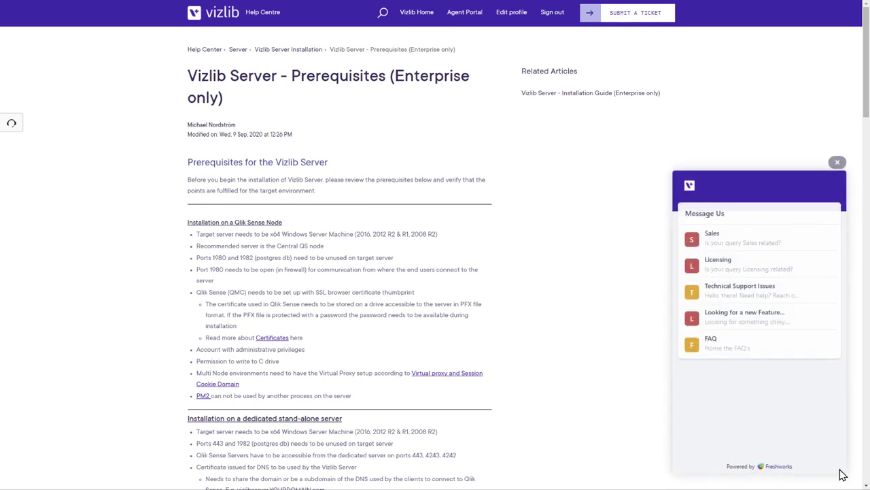
pyautogui.click(758, 298)
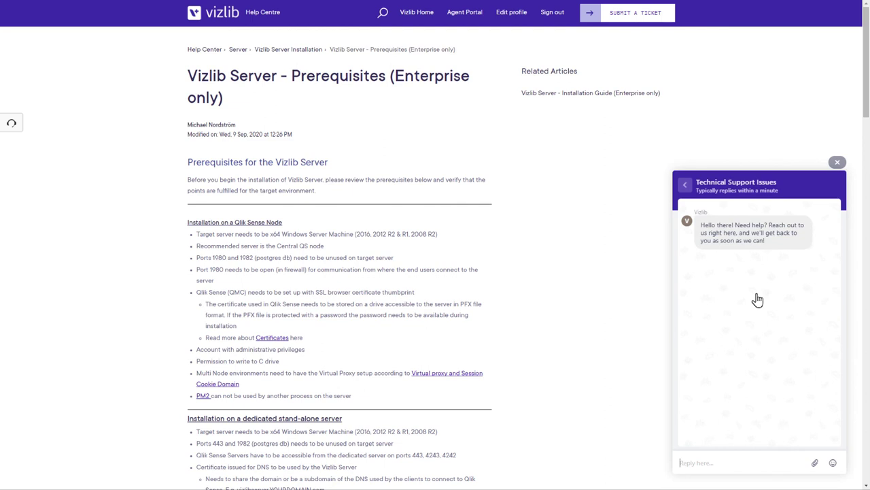